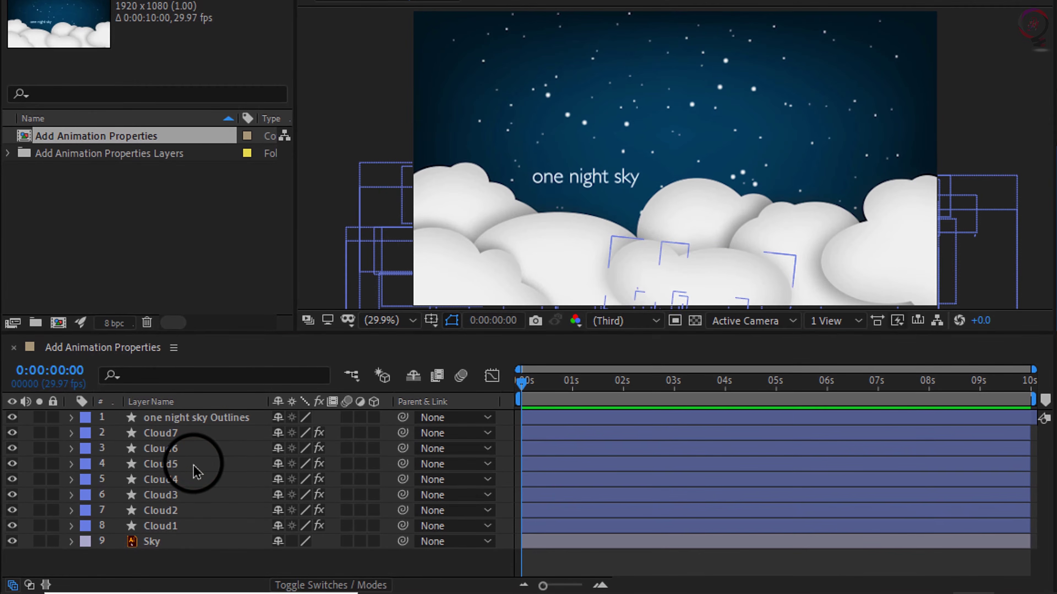
Step: Solo the Cloud5 layer and expand its shape contents
click(145, 483)
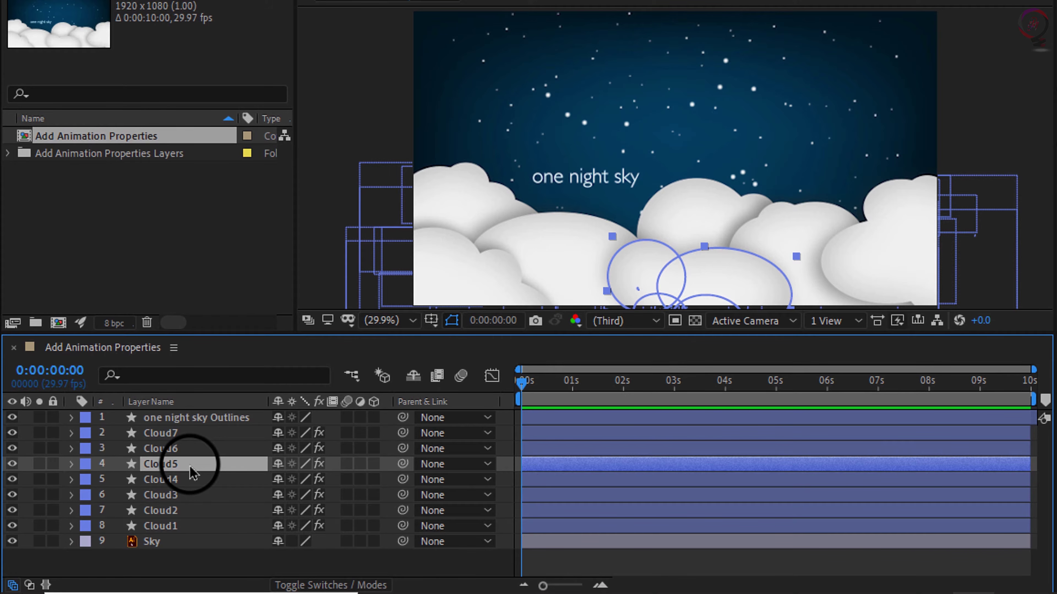
click(39, 464)
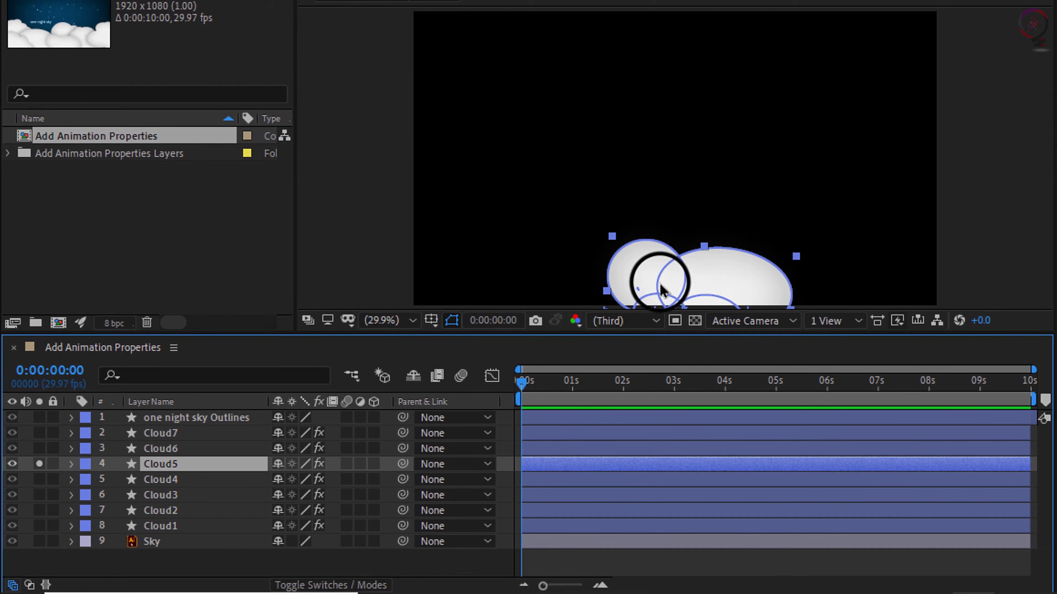
click(72, 464)
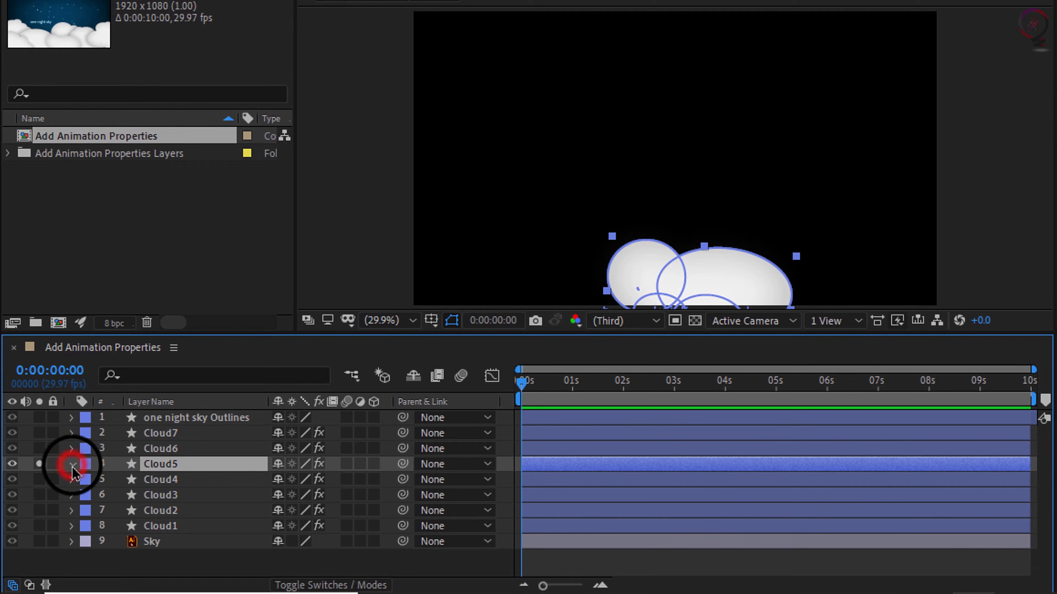
click(88, 479)
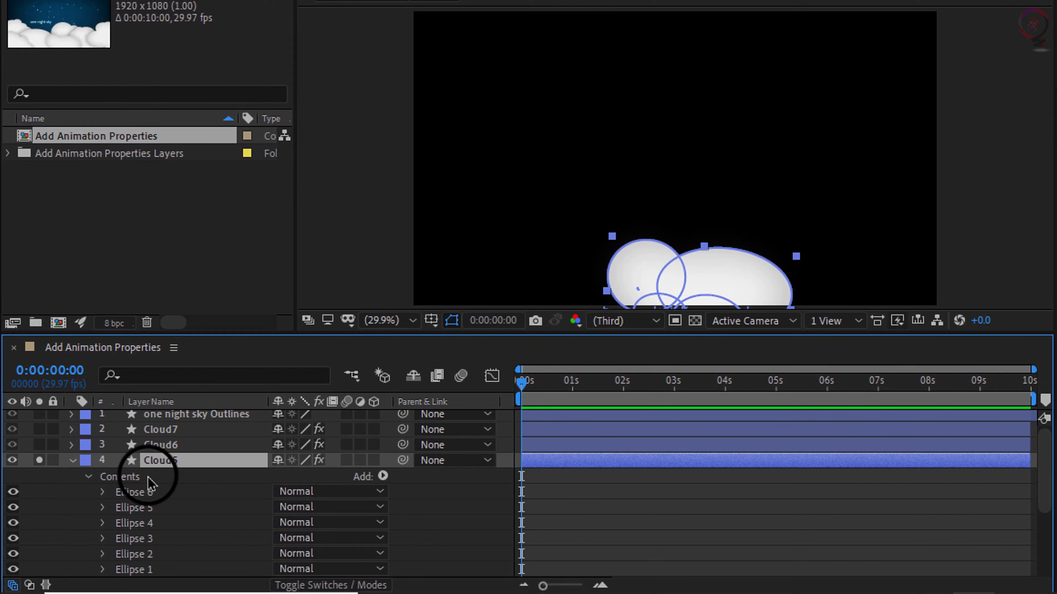
Step: Add a Wiggle Transform to the contents of the Cloud5 layer
click(209, 463)
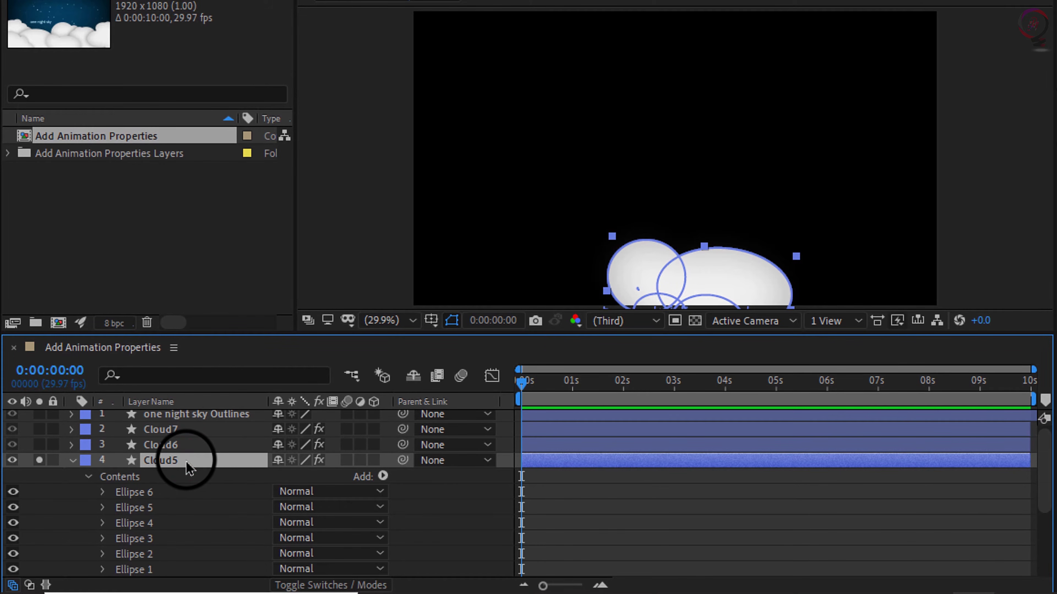
click(383, 477)
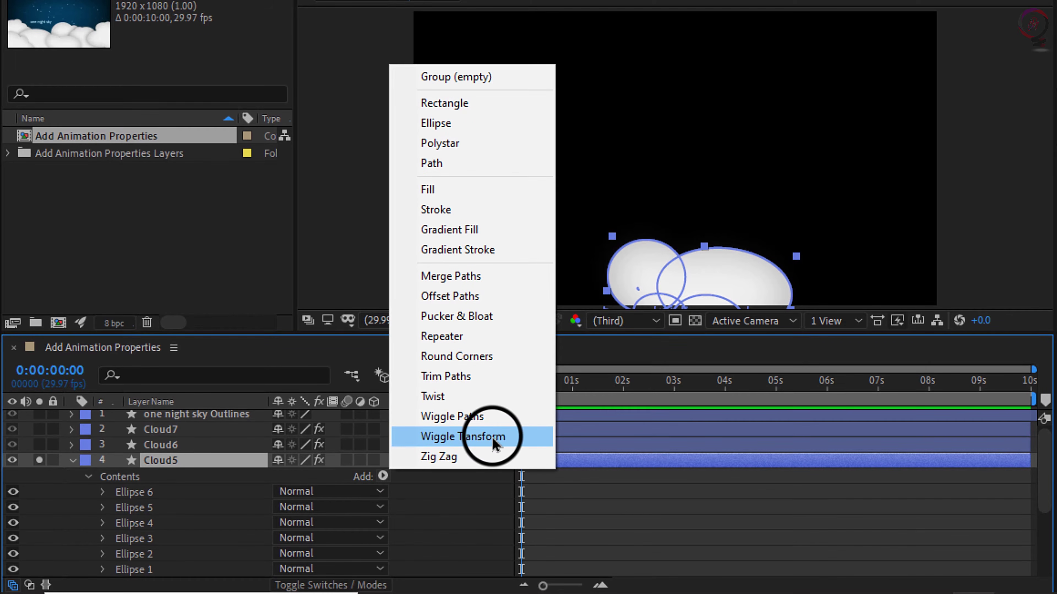
click(455, 440)
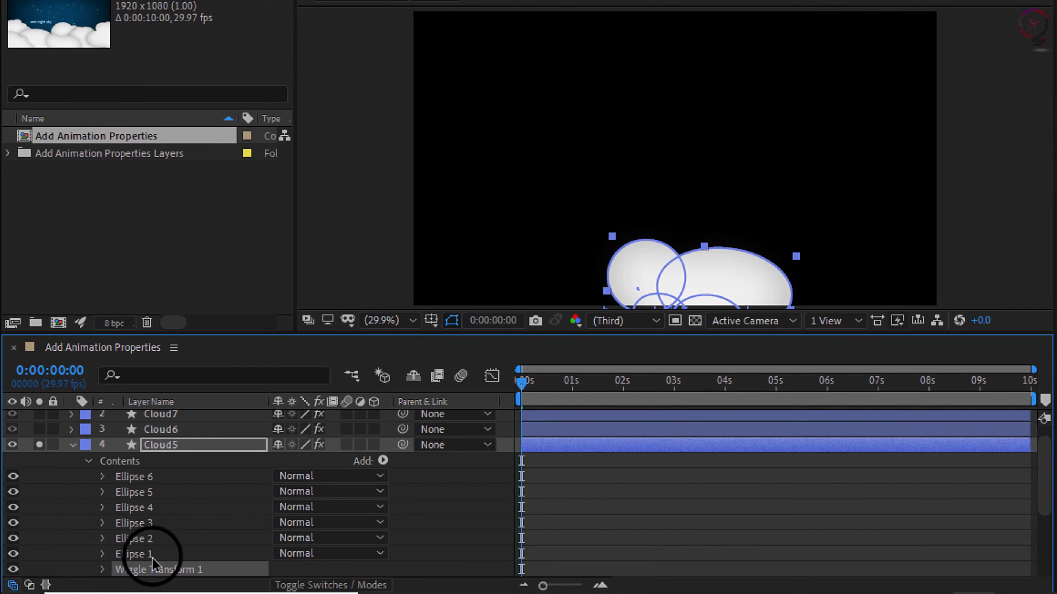
Step: Set the transform position of Cloud5's Wiggle Transform to 10, 12 and preview the motion
click(102, 570)
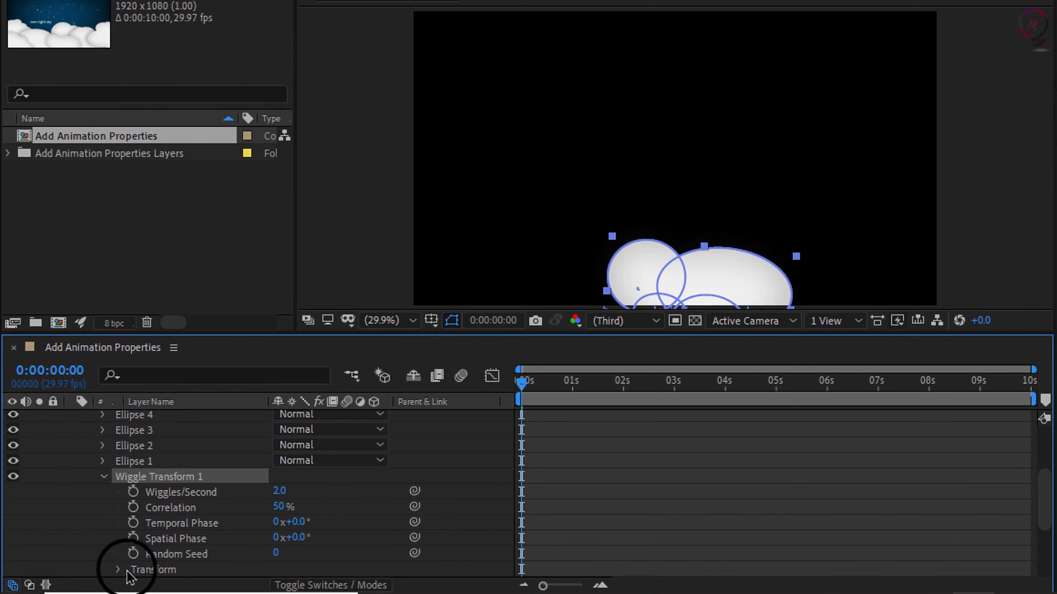
click(119, 571)
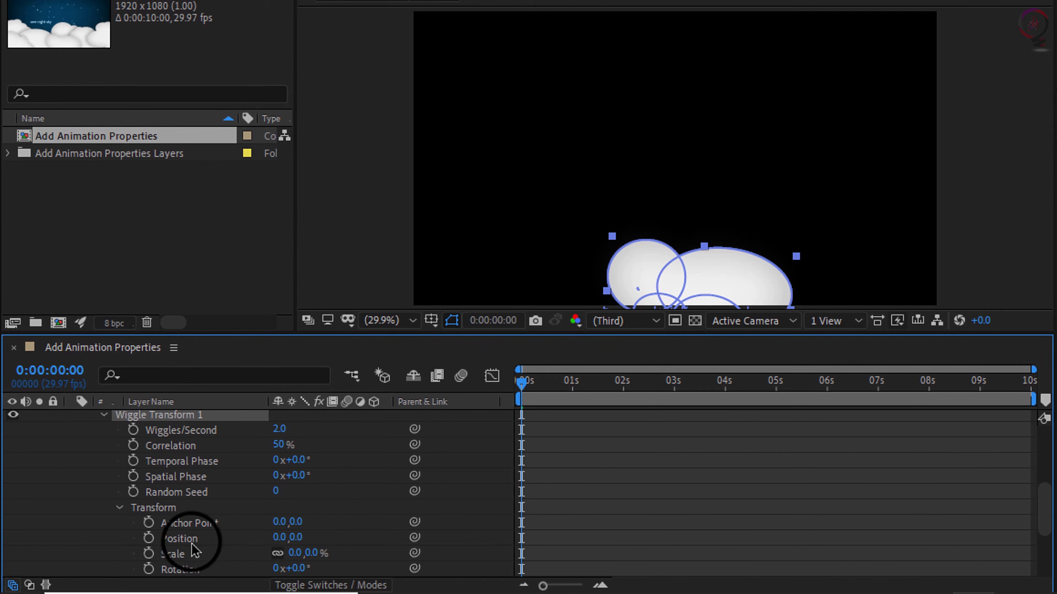
click(276, 538)
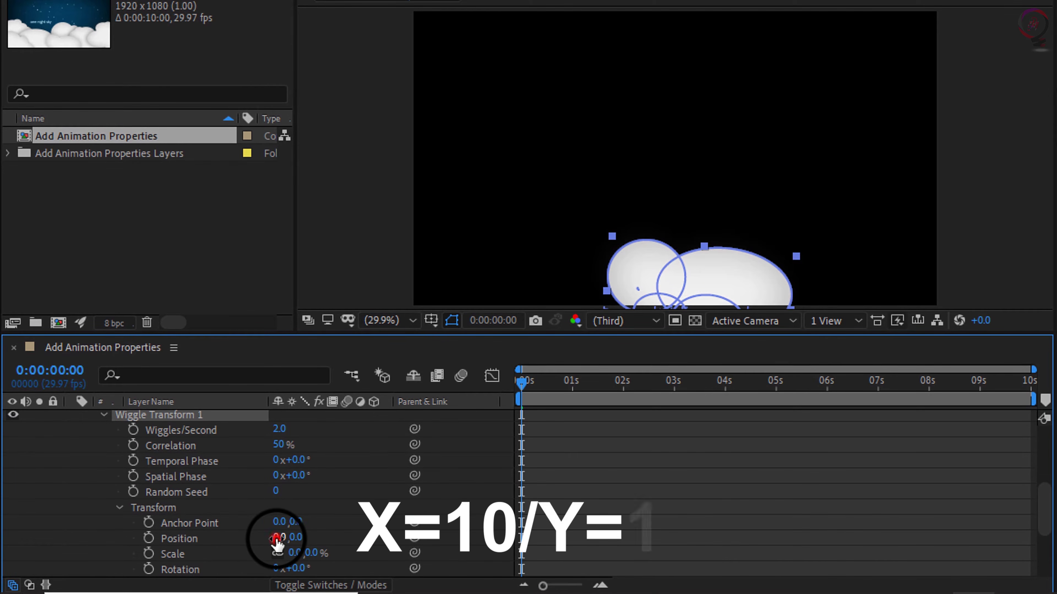
text(10)
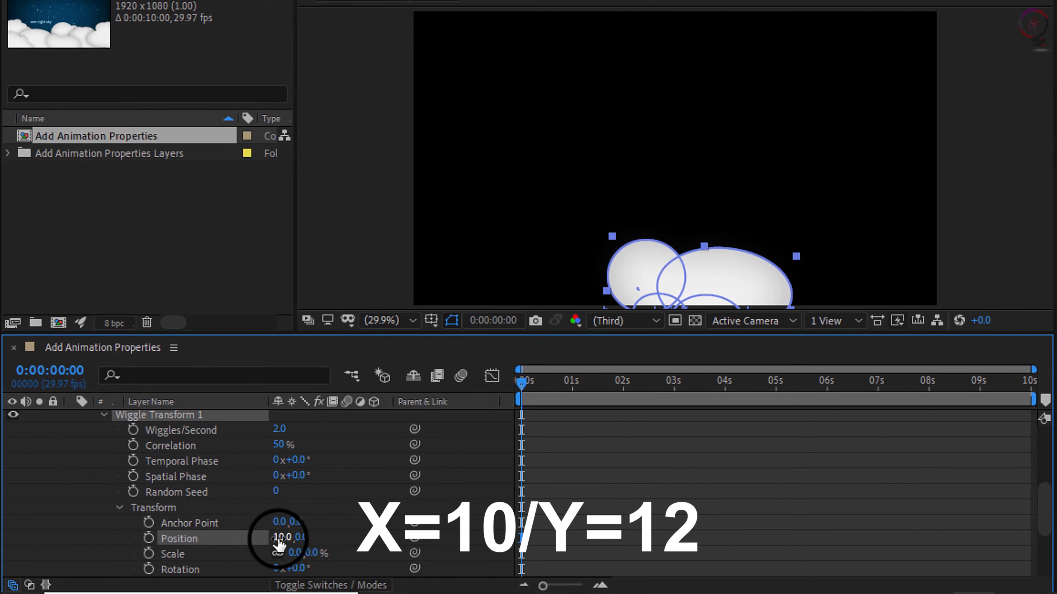
click(300, 538)
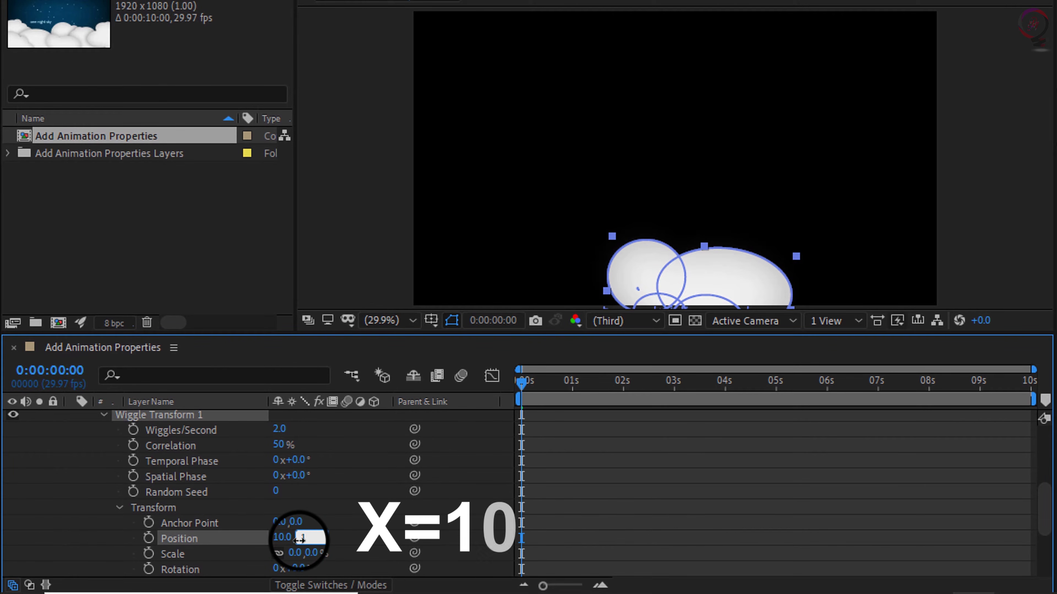
text(12)
key(Return)
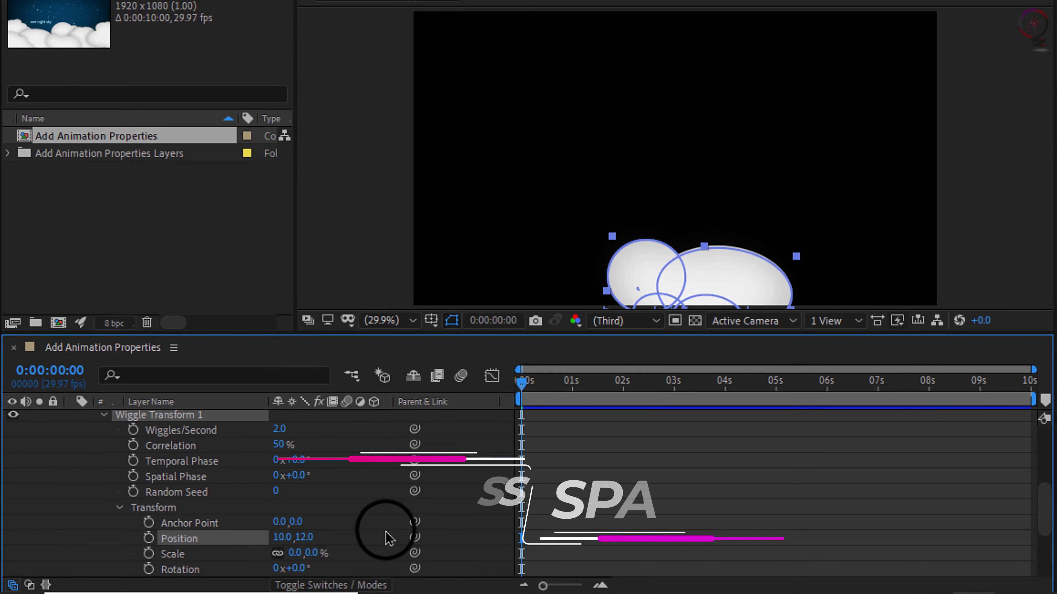
key(space)
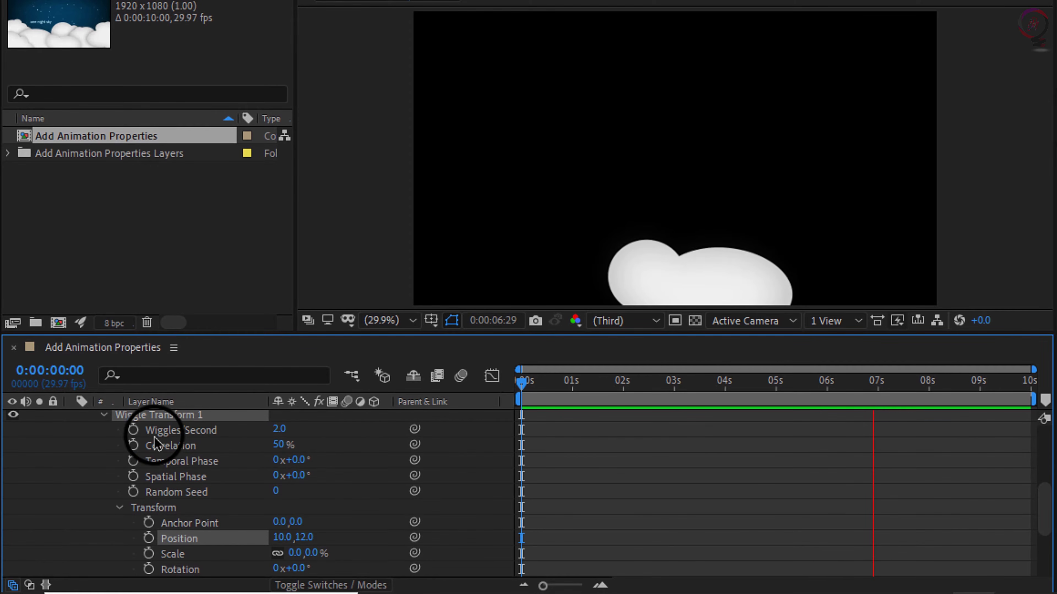
Step: Set the Wiggle Transform's Wiggles/Second to 1 and preview the slower cloud movement
click(280, 430)
text(1)
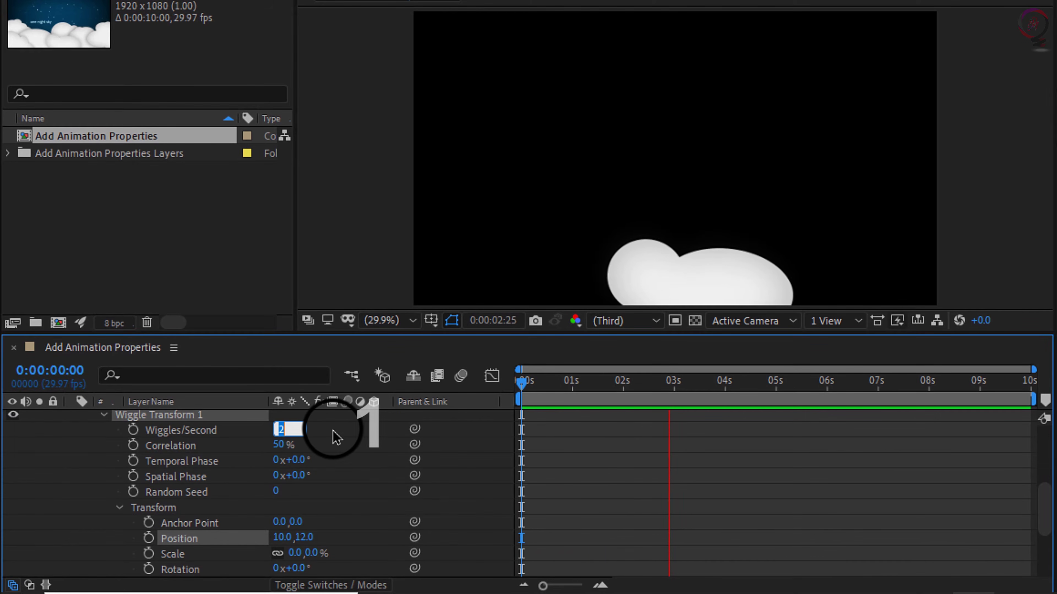
key(Return)
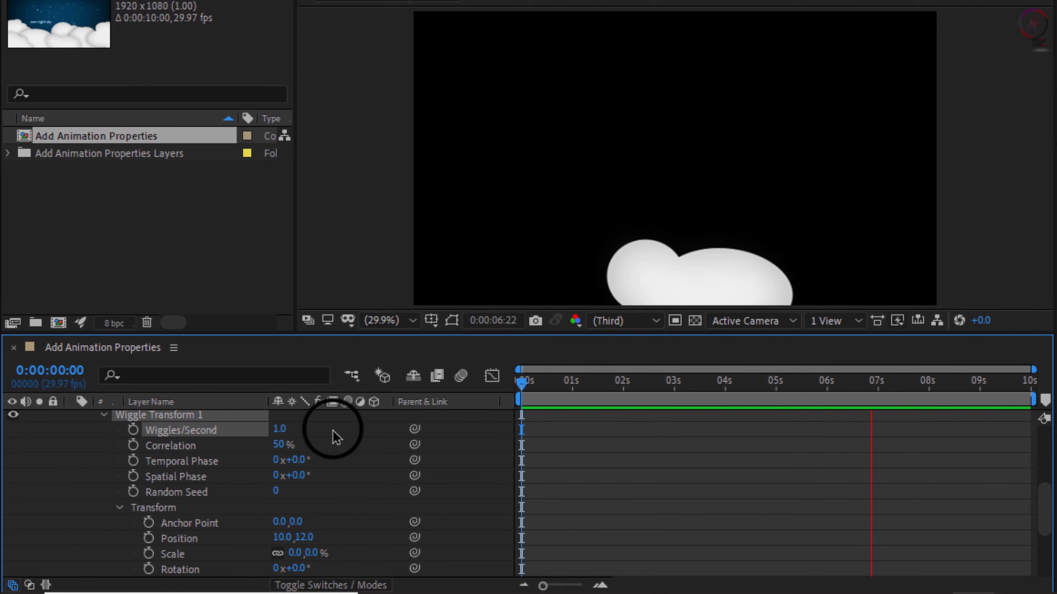
key(space)
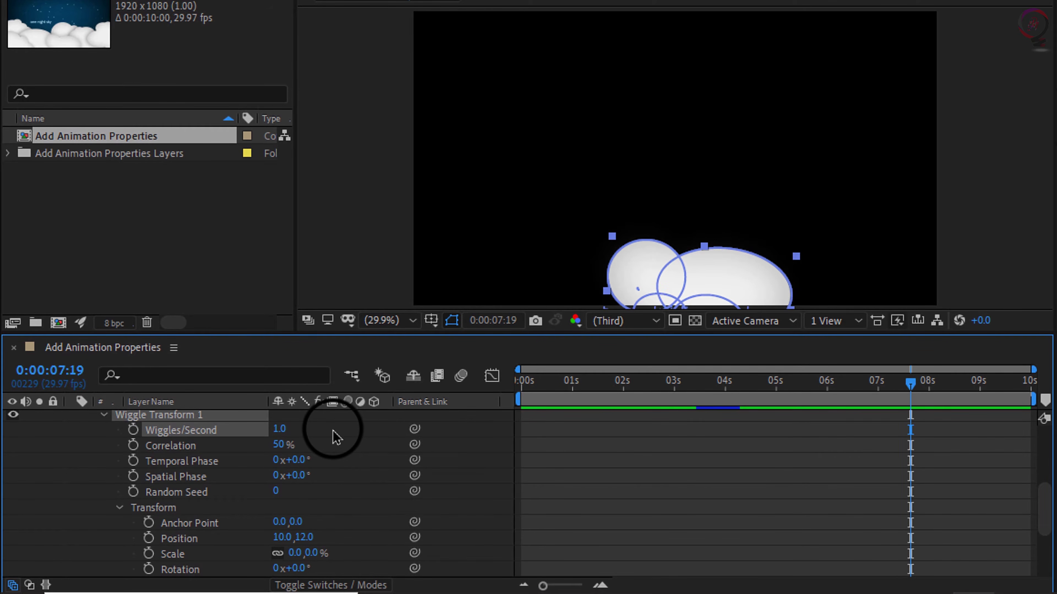
key(space)
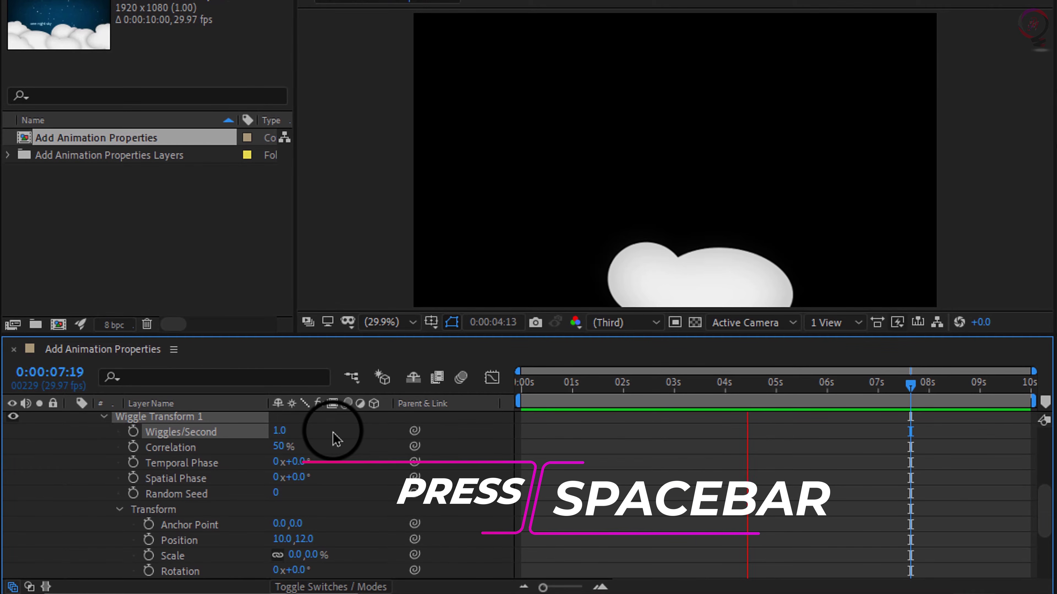
key(space)
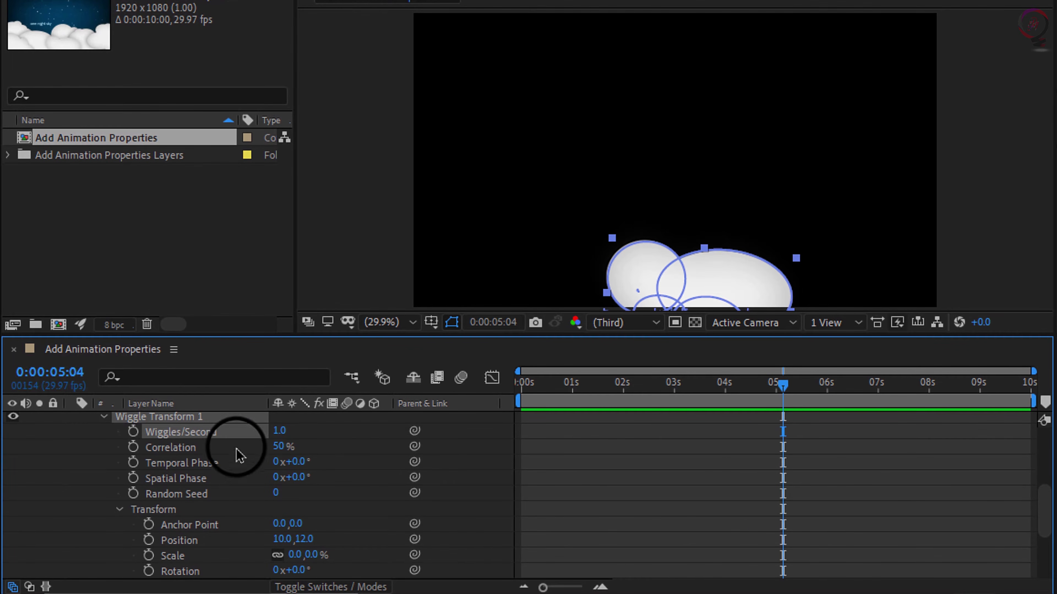
Step: Copy the Wiggle Transform 1 property group from the Cloud5 layer
click(180, 416)
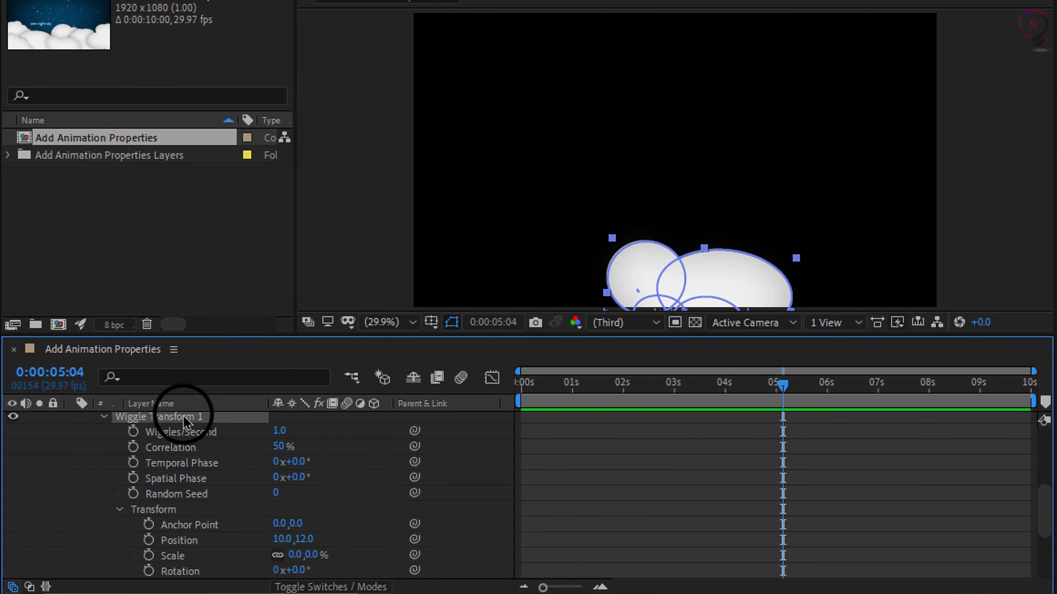
scroll(181, 418, up, 2)
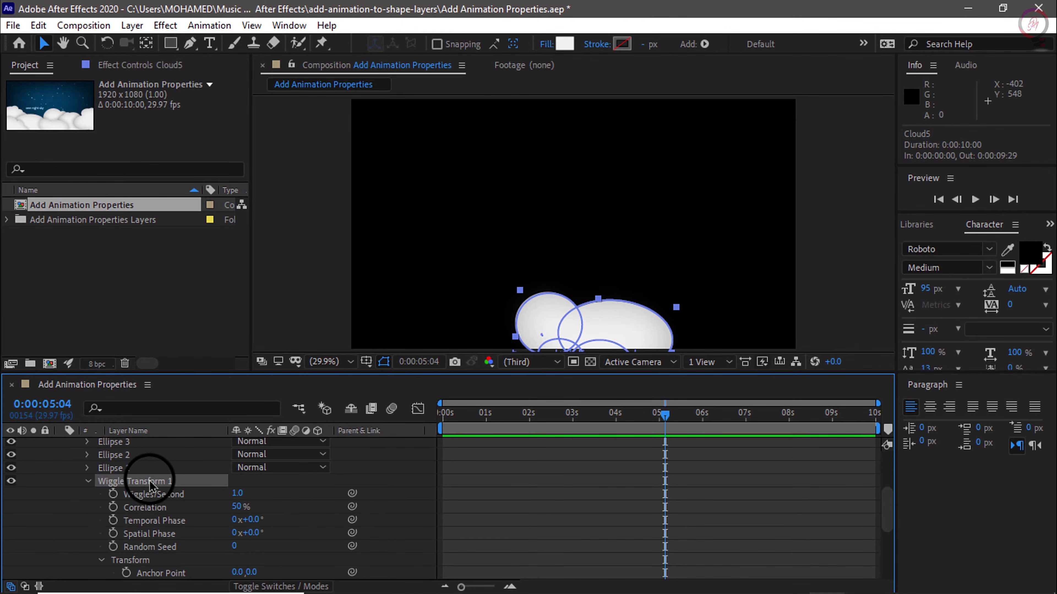
click(38, 26)
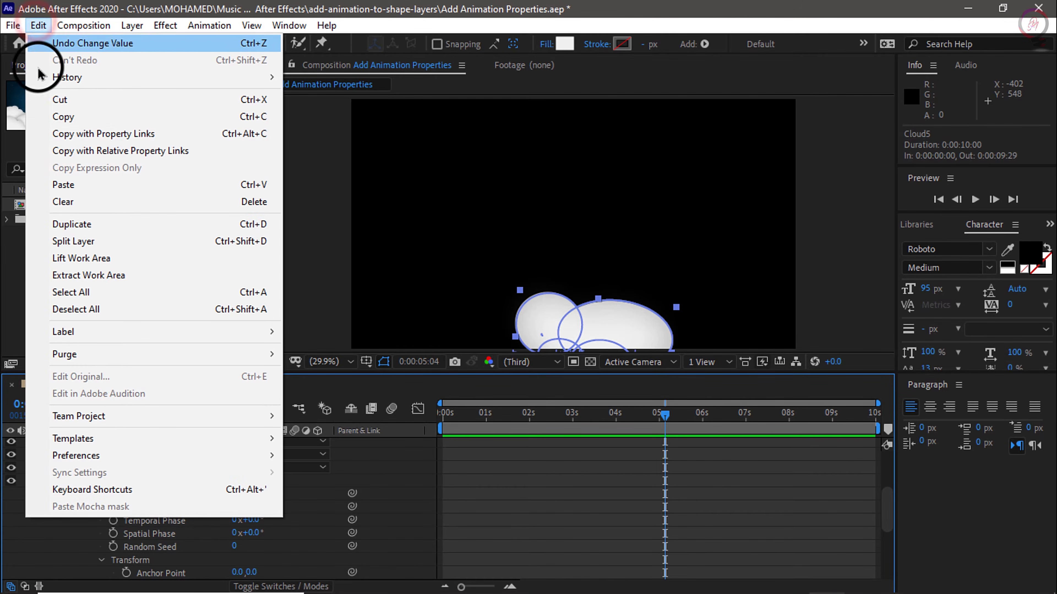
click(63, 115)
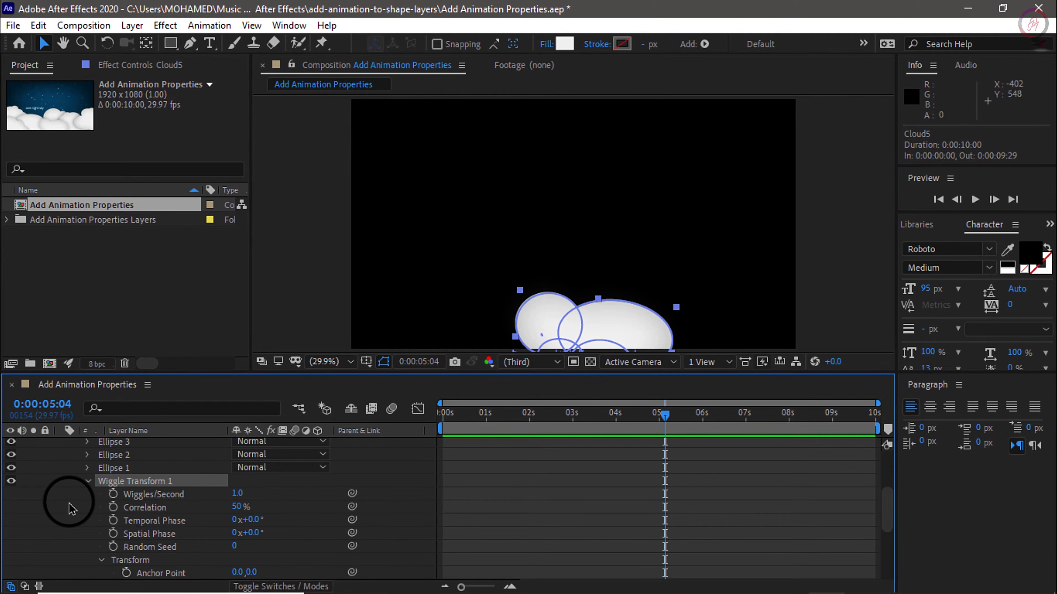
Step: Collapse the Cloud5 layer, turn off its solo and lock it
scroll(69, 503, up, 4)
click(61, 484)
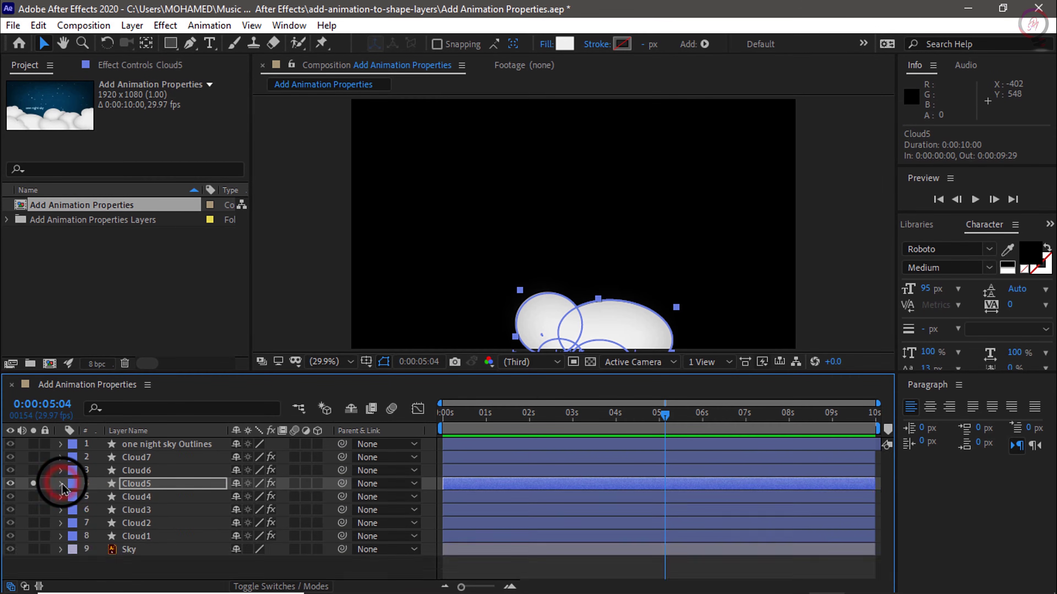
click(33, 484)
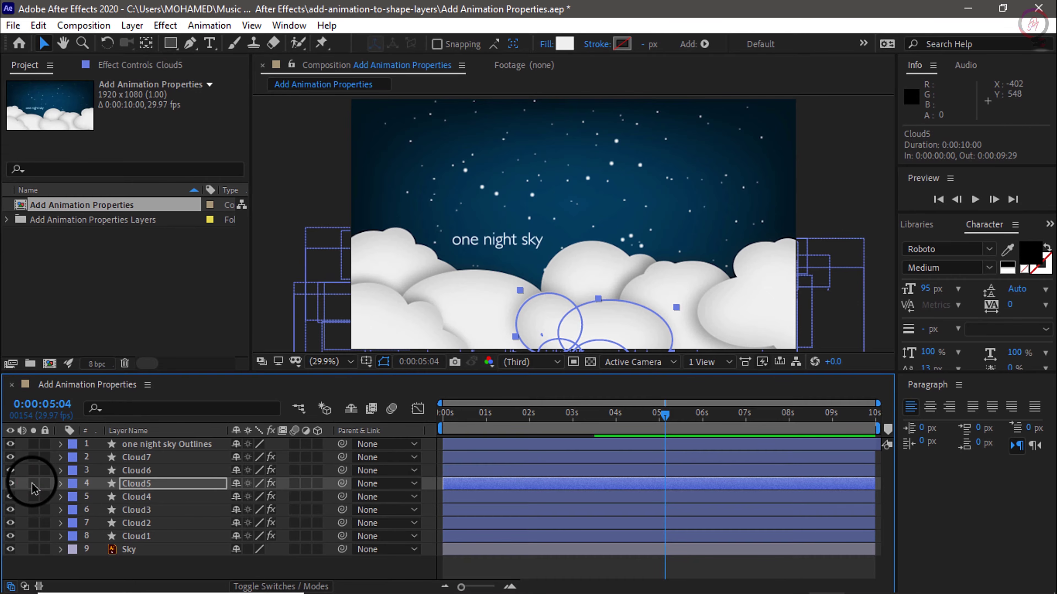
click(45, 484)
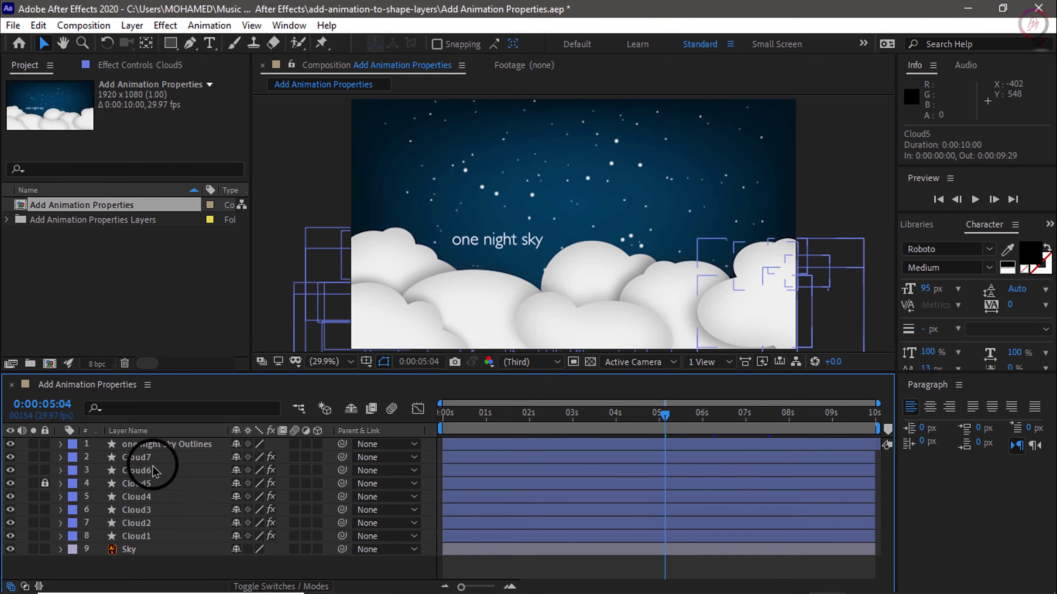
Step: Paste the copied Wiggle Transform onto the Cloud7, Cloud6, Cloud4, Cloud3, Cloud2 and Cloud1 layers, then deselect them
click(149, 459)
click(149, 458)
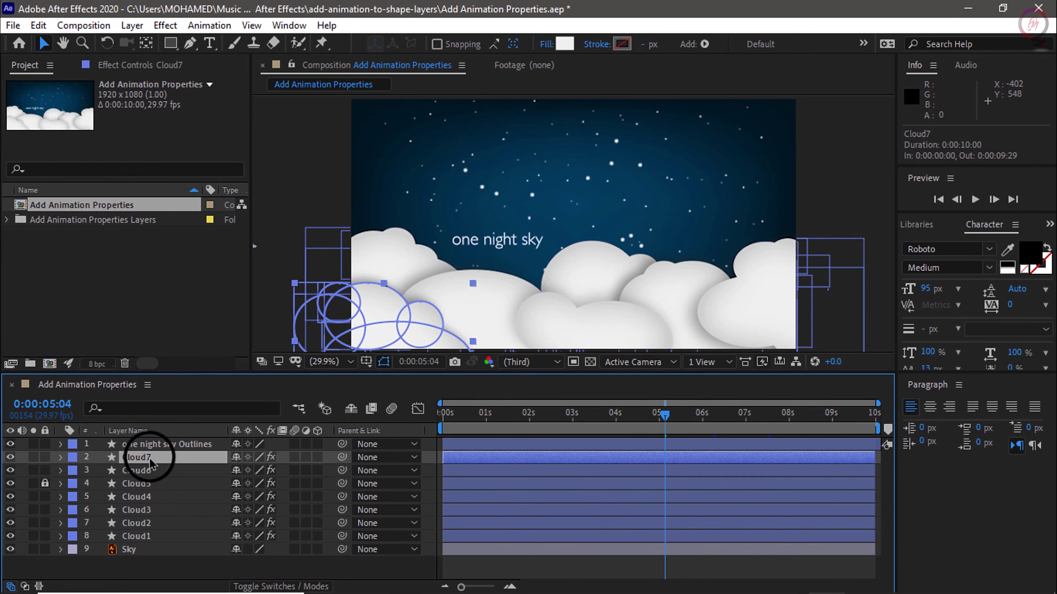
shift+click(155, 538)
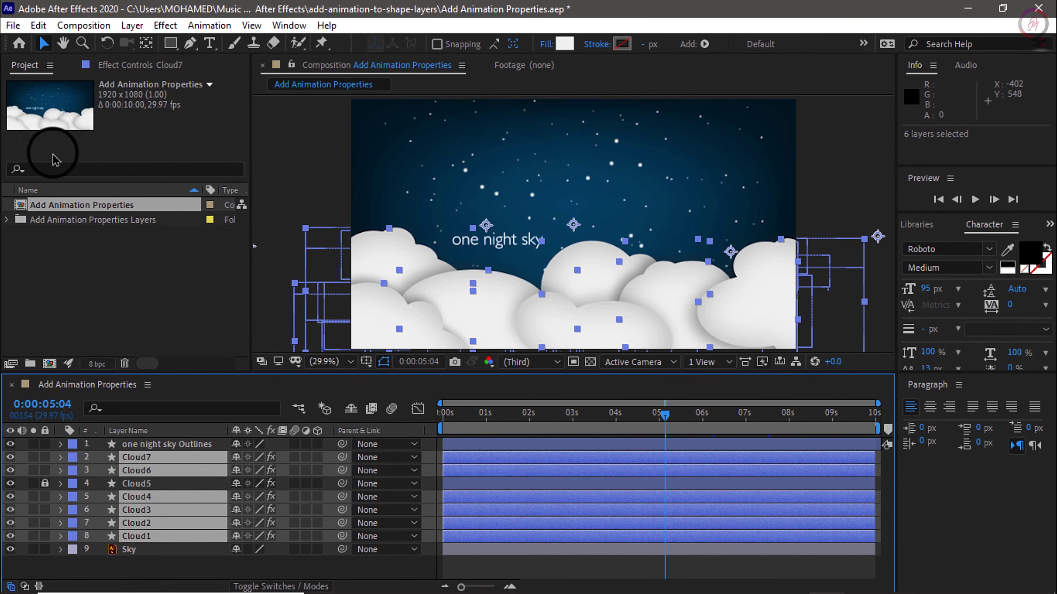
click(35, 28)
click(64, 186)
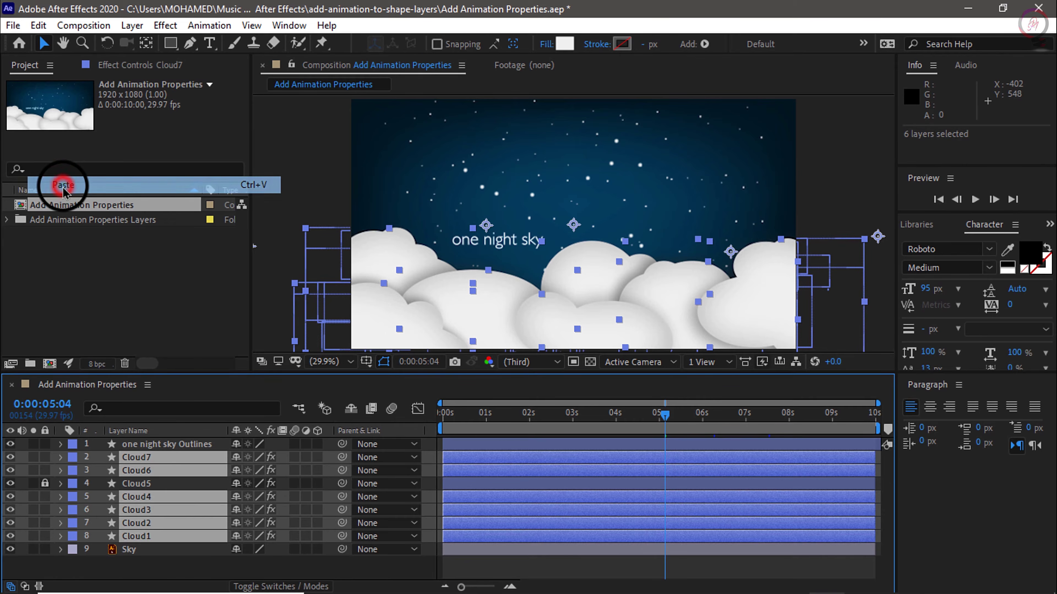
click(85, 575)
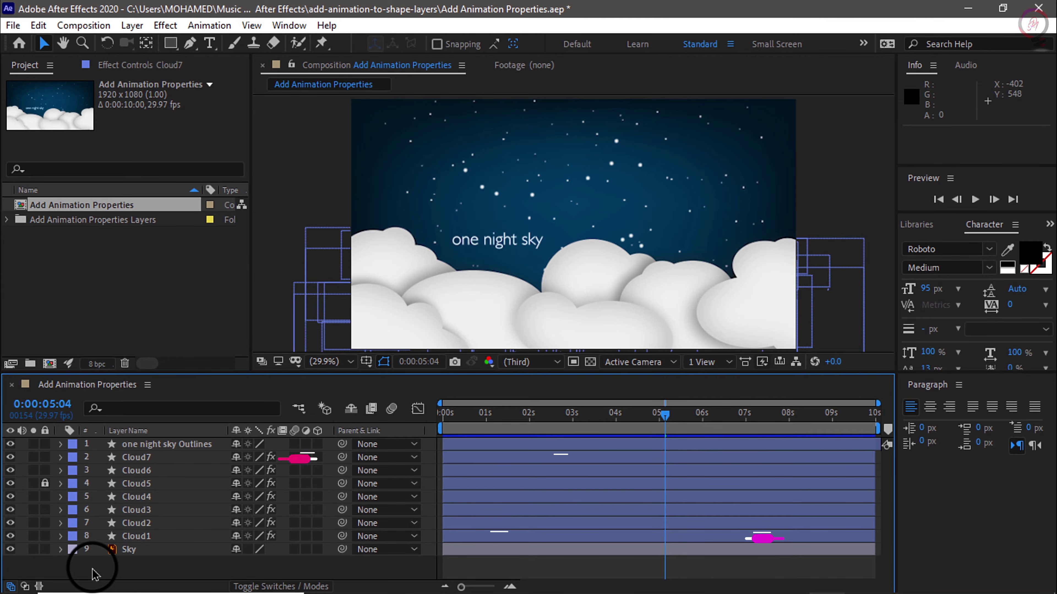
Step: Preview the whole composition with all clouds wiggling, moving the time indicator to 0:00:06:05 and replaying
key(space)
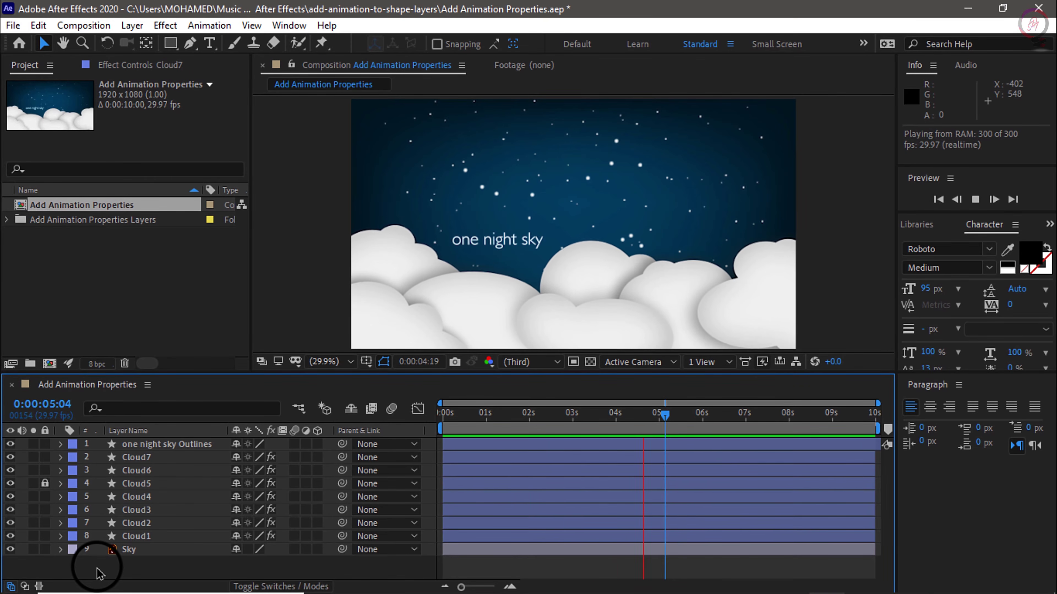
key(space)
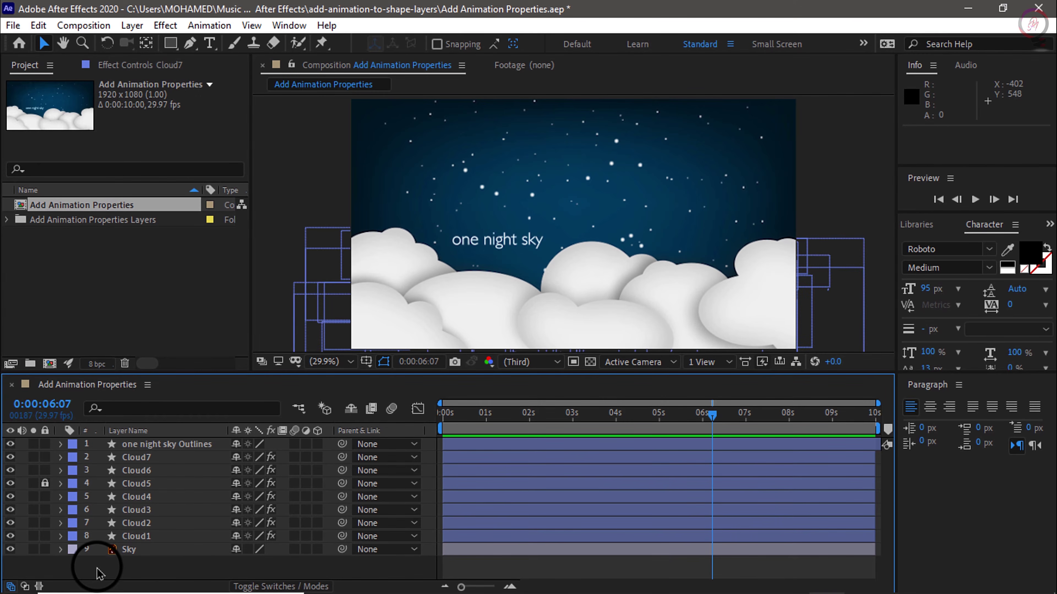
click(711, 415)
drag(643, 421, 709, 433)
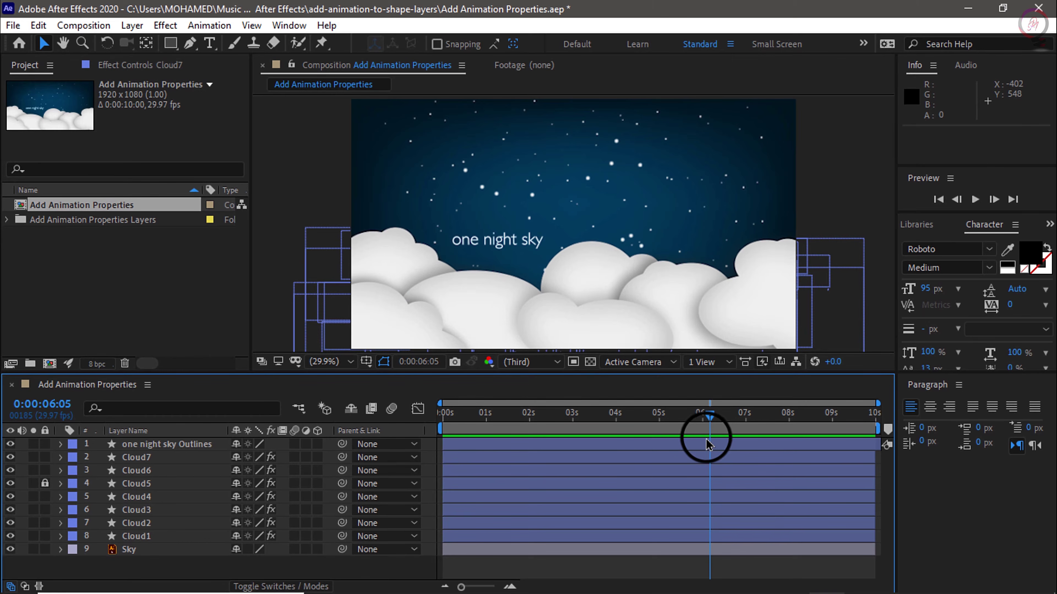
key(space)
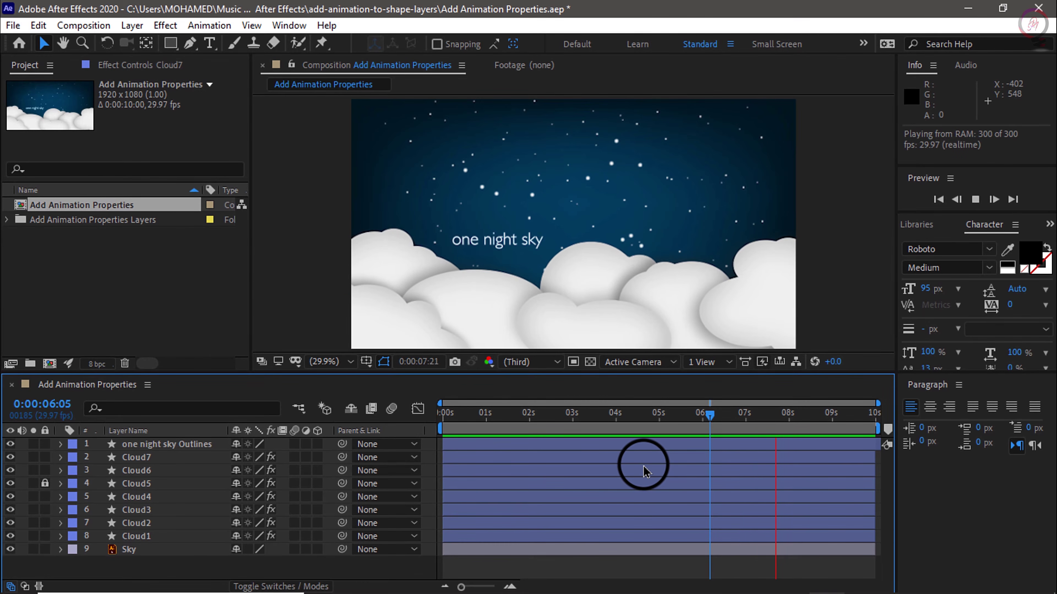